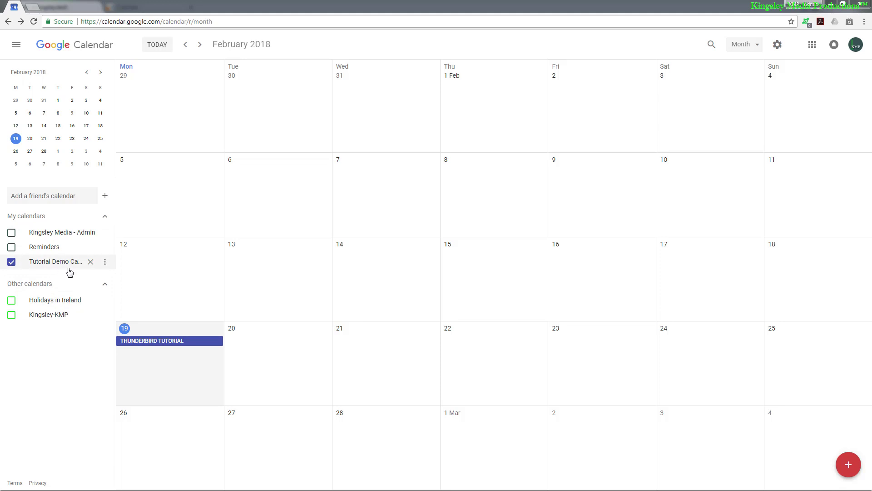
Copy the Tutorial Demo Calendar's secret iCal address from its Settings and sharing page
left_click(106, 263)
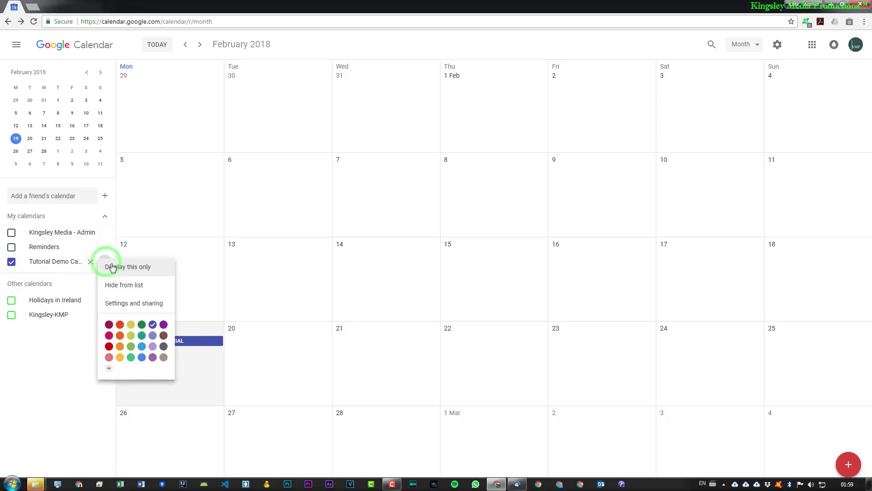
left_click(128, 304)
scroll(225, 170, "down", 10)
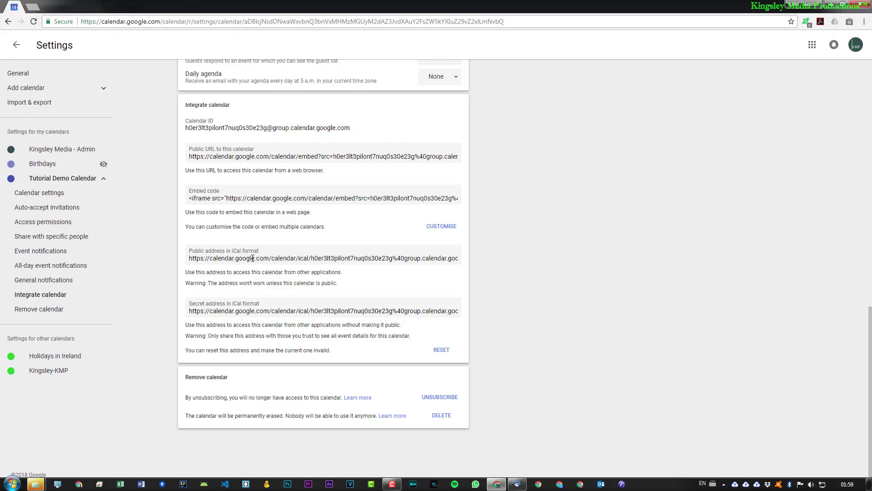
left_click(253, 258)
left_click(235, 309)
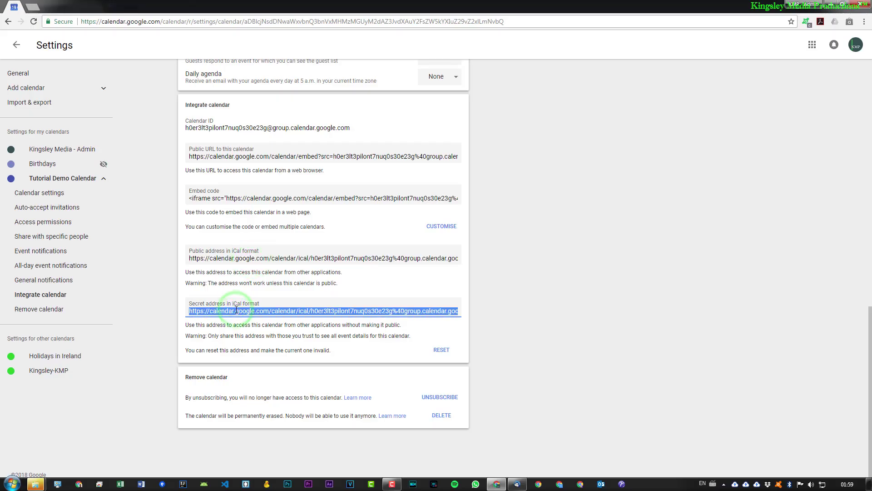
right_click(236, 311)
left_click(260, 321)
In Thunderbird's Calendar tab, start a new calendar from the calendar list
key("alt+Tab")
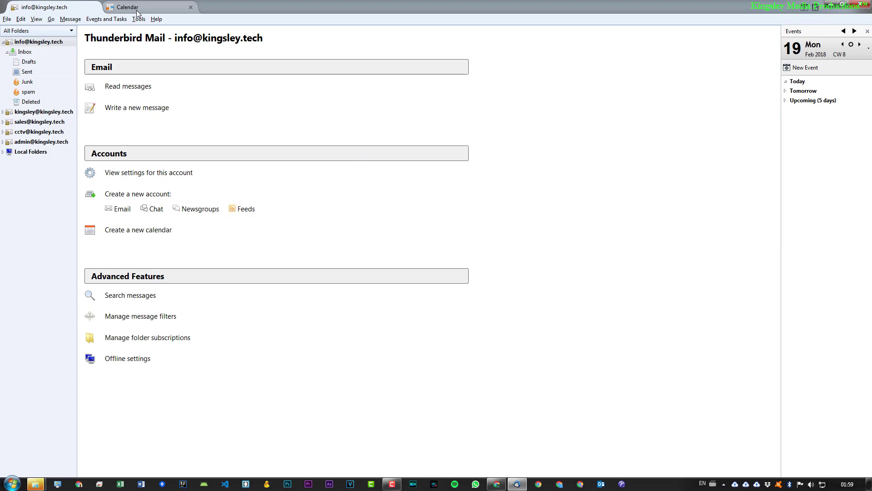
left_click(154, 9)
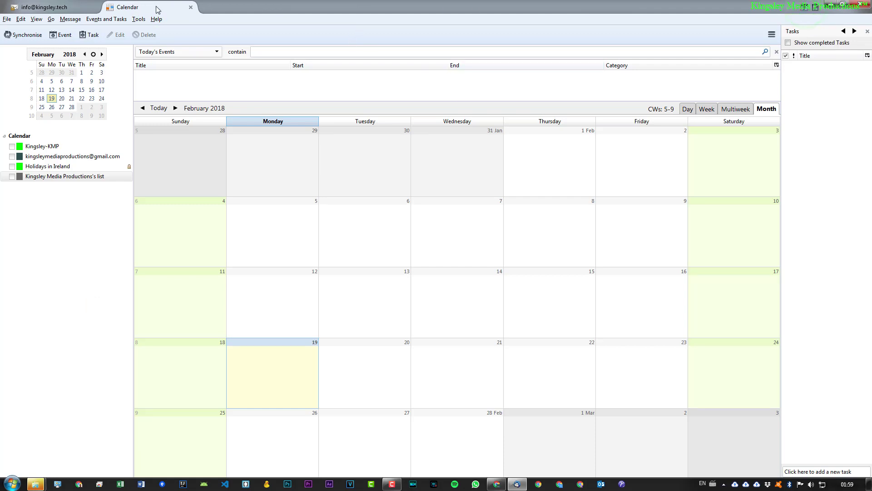
right_click(51, 210)
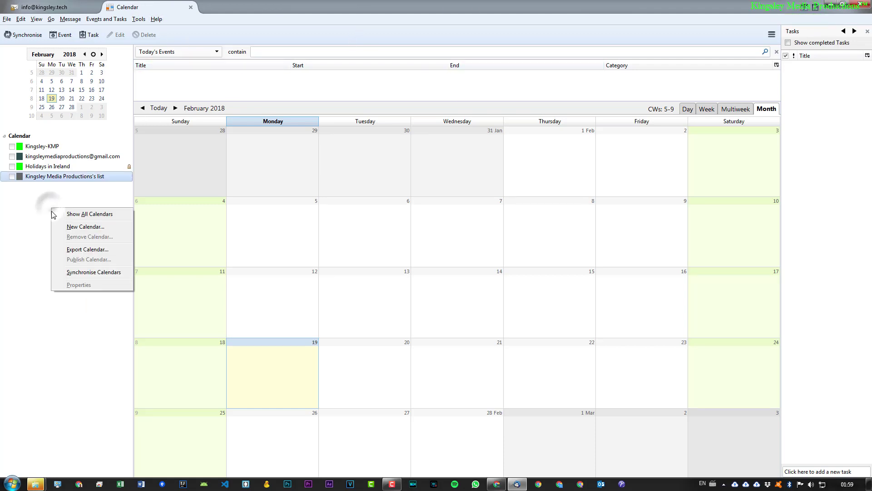
left_click(91, 227)
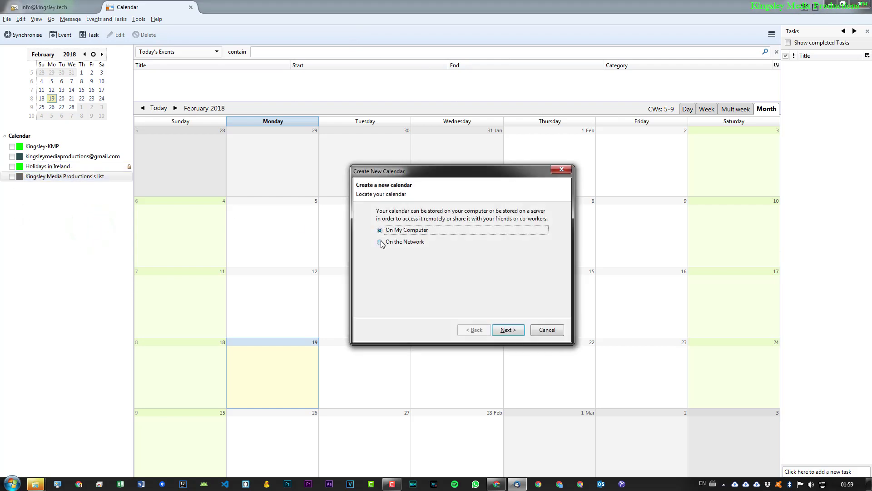
Make it an On the Network iCalendar (ICS) calendar with the pasted secret address as location
left_click(382, 245)
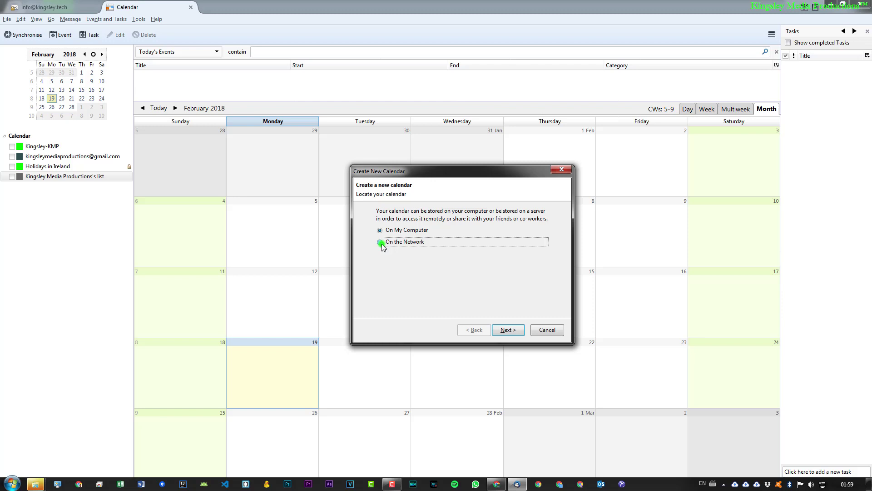
left_click(509, 330)
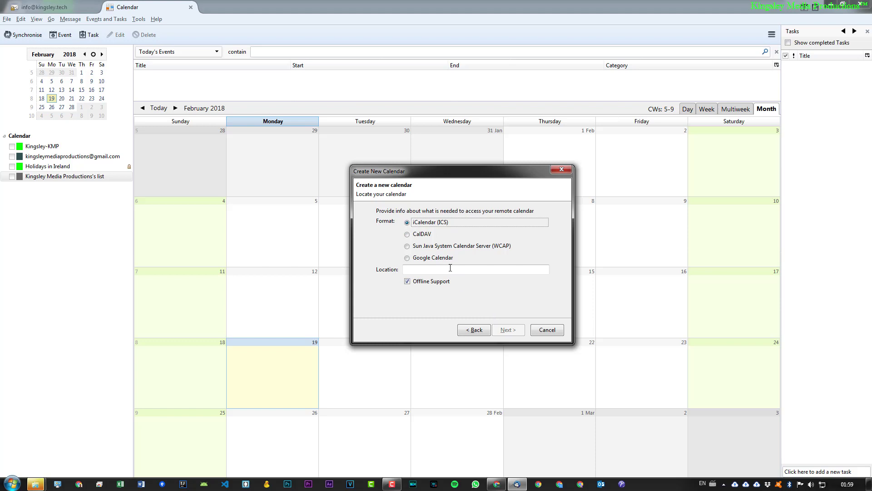
left_click(451, 268)
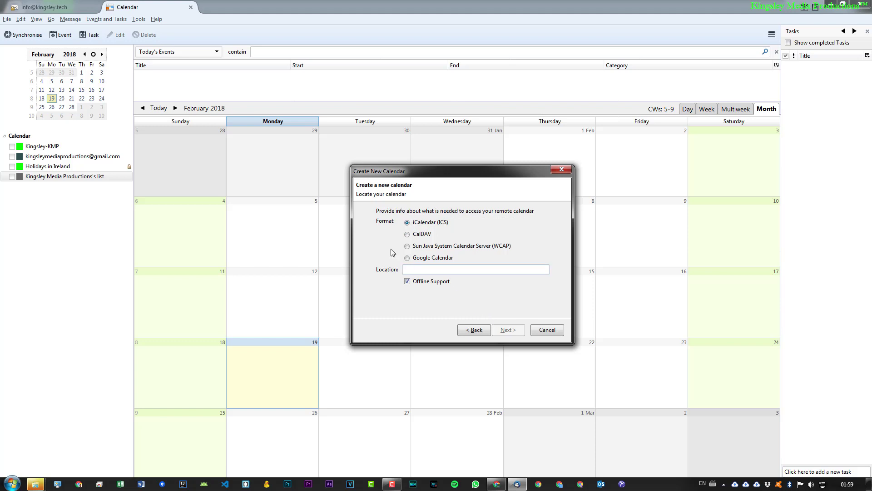
left_click(408, 223)
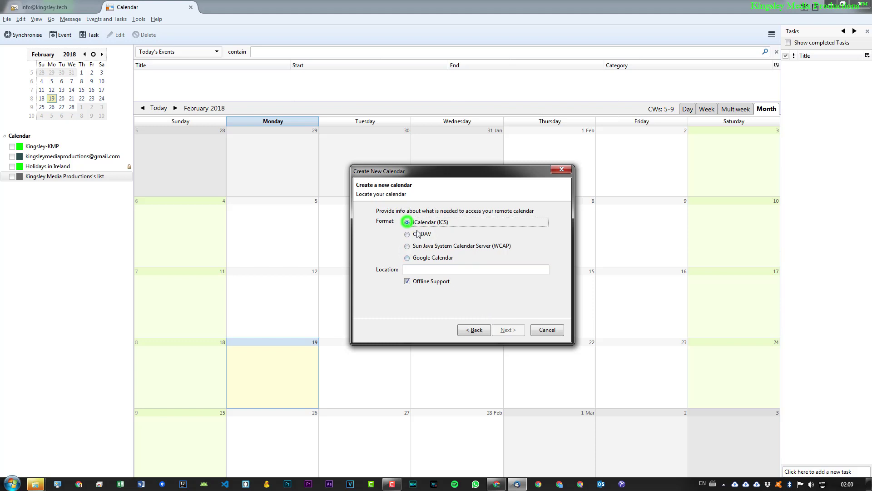
left_click(413, 272)
key("ctrl+v")
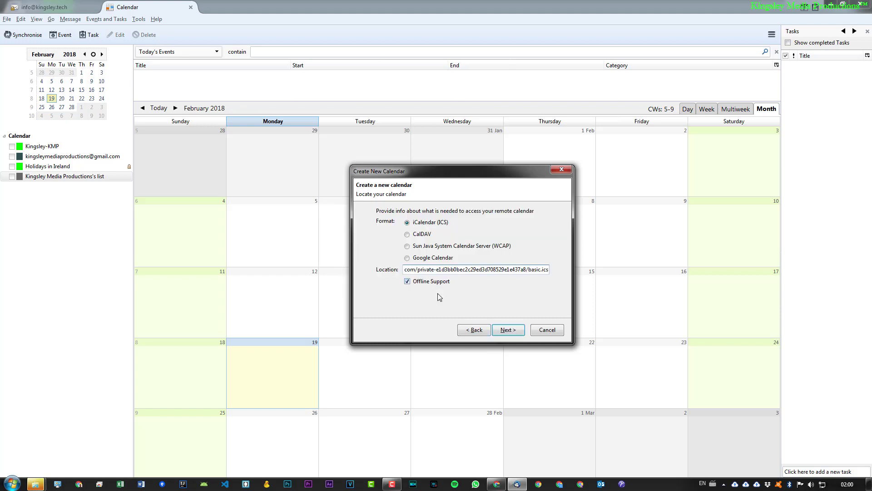
left_click(508, 330)
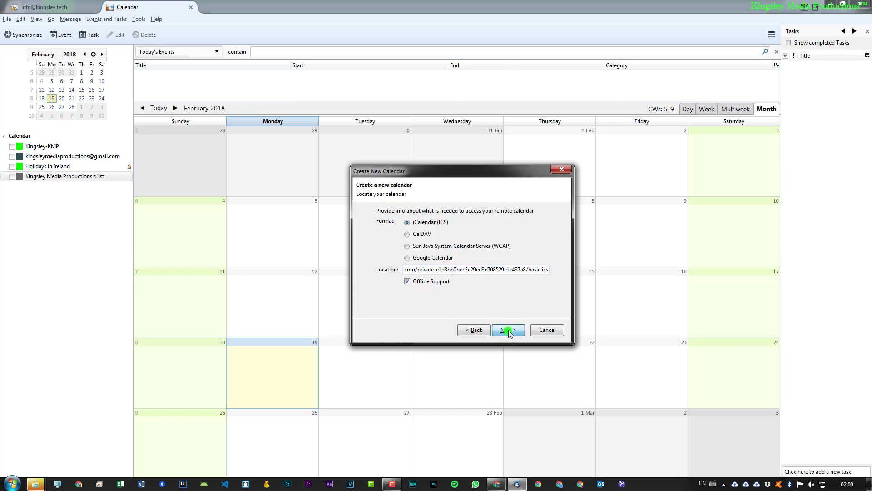
Name the calendar Demo, keep the default colour, set Email to None, and finish
double_click(447, 230)
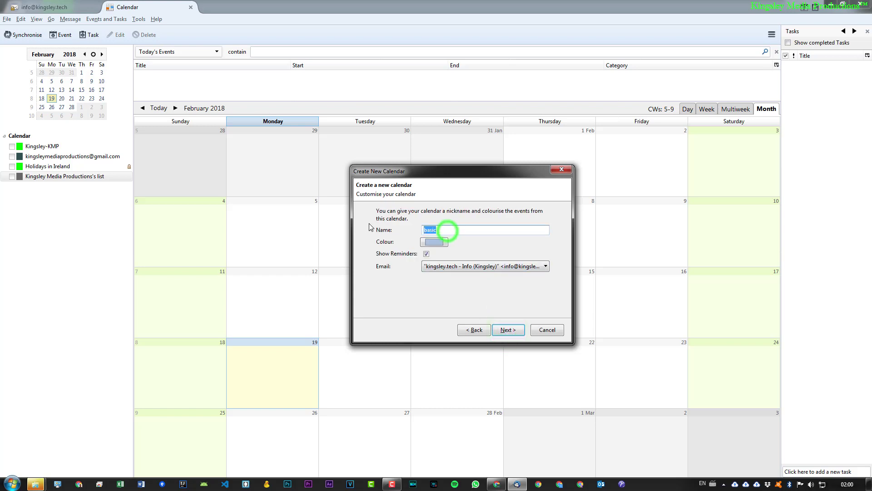
type("Demo")
left_click(438, 241)
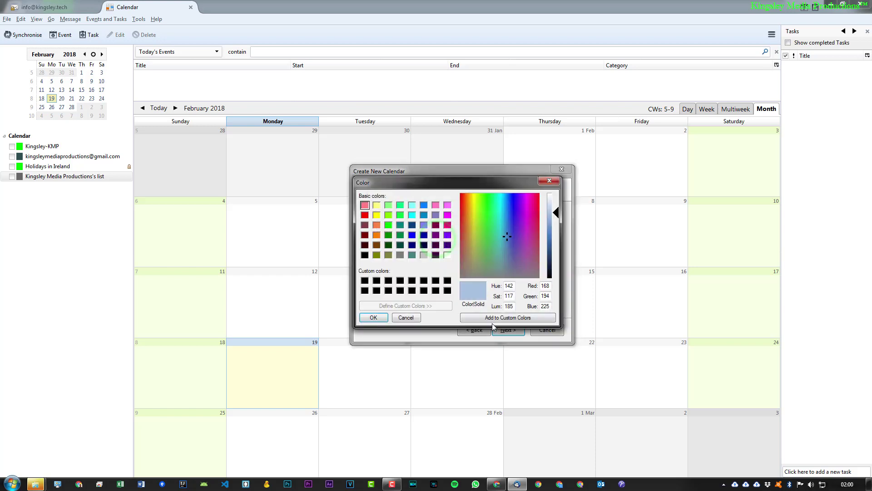
left_click(414, 318)
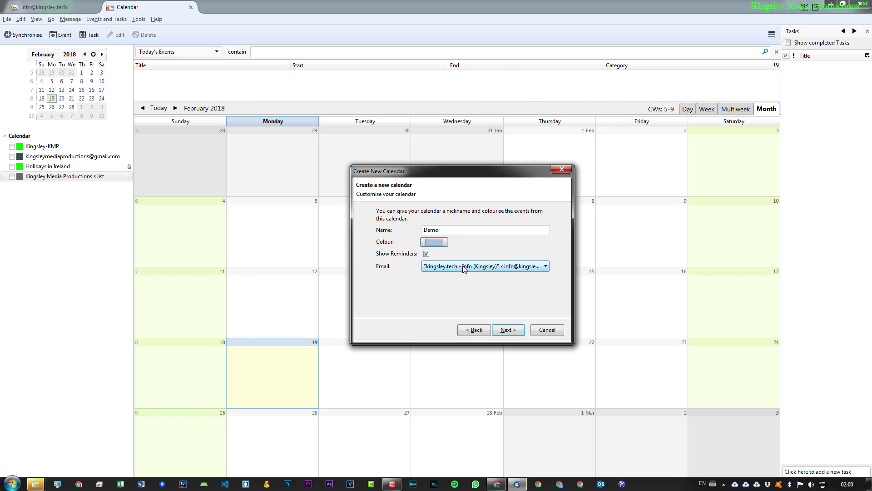
left_click(463, 271)
left_click(447, 278)
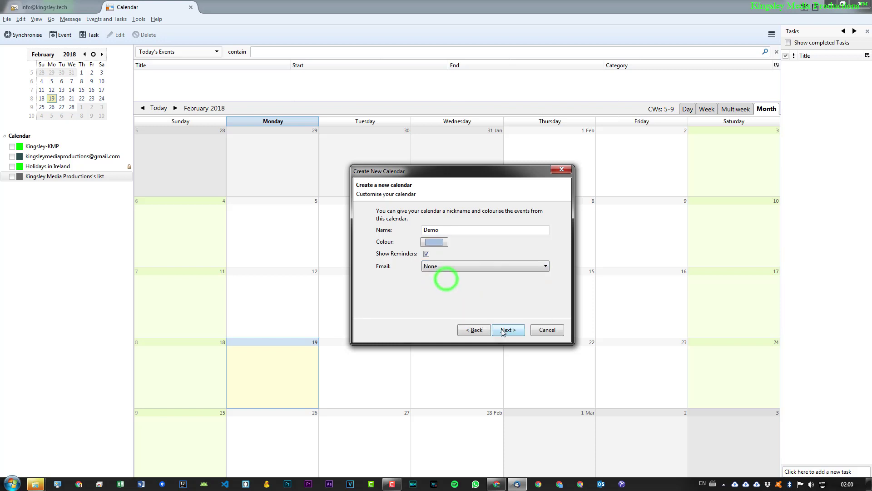
left_click(508, 330)
key("Return")
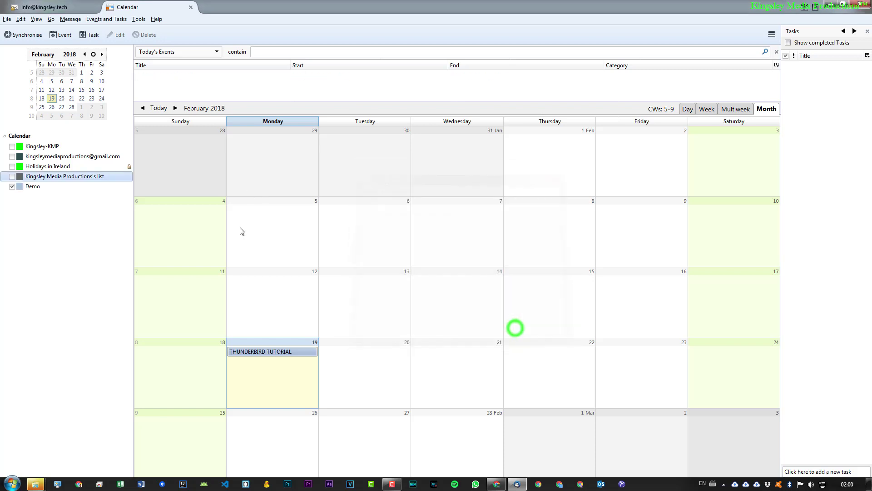
Compare the Demo calendar's THUNDERBIRD TUTORIAL event on the 19th with Google Calendar
left_click(46, 188)
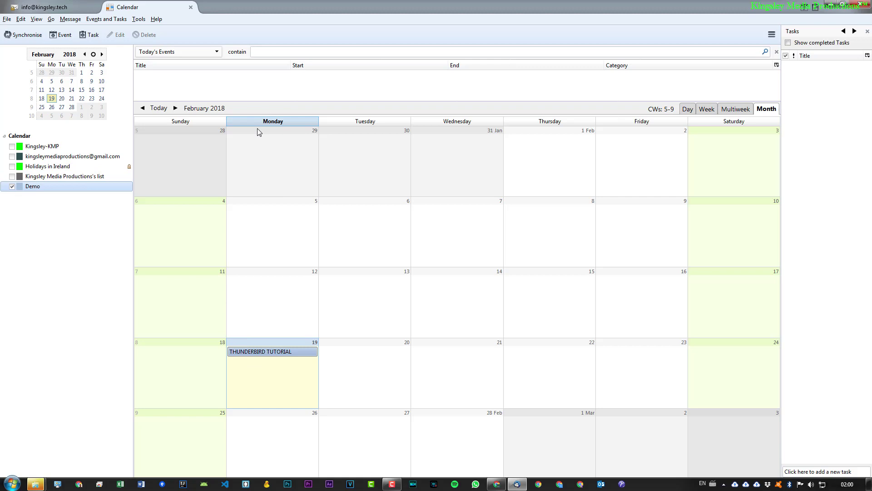
key("alt+Tab")
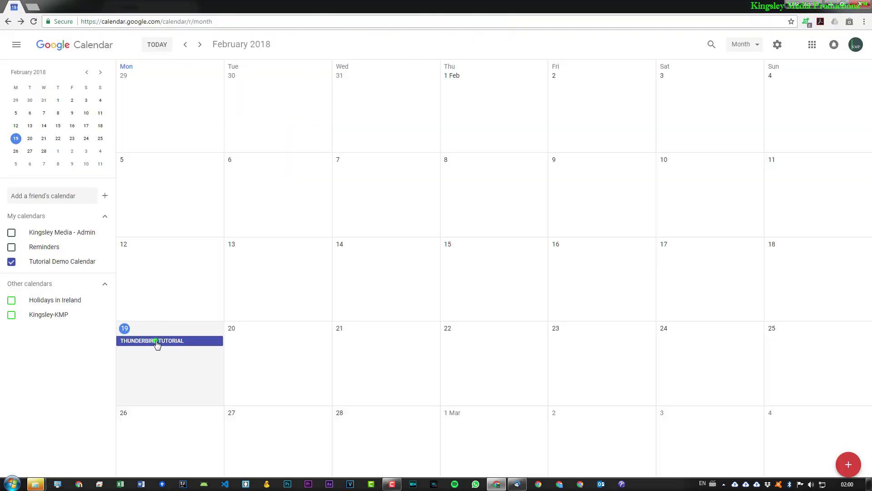
left_click(156, 341)
key("alt+Tab")
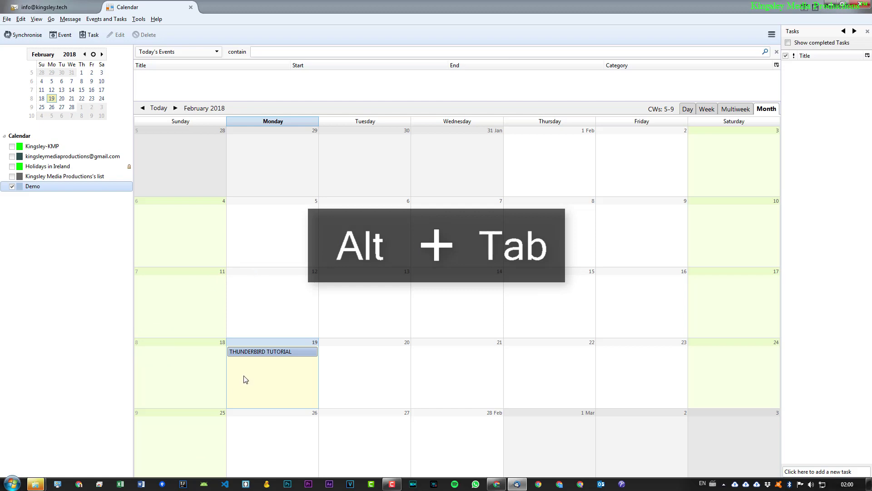
Add a test2 event on Tuesday 20 Feb 2018 in Google Calendar's Tutorial Demo Calendar
left_click(259, 352)
key("alt+Tab")
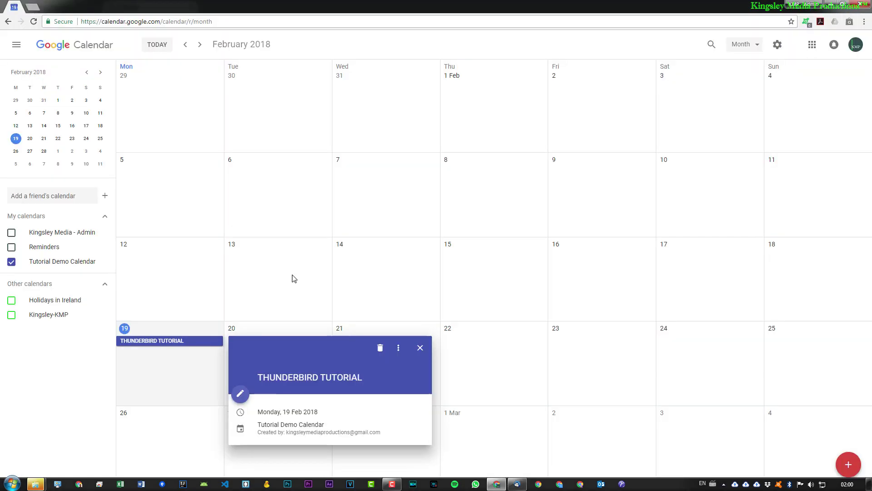
left_click(278, 332)
left_click(279, 332)
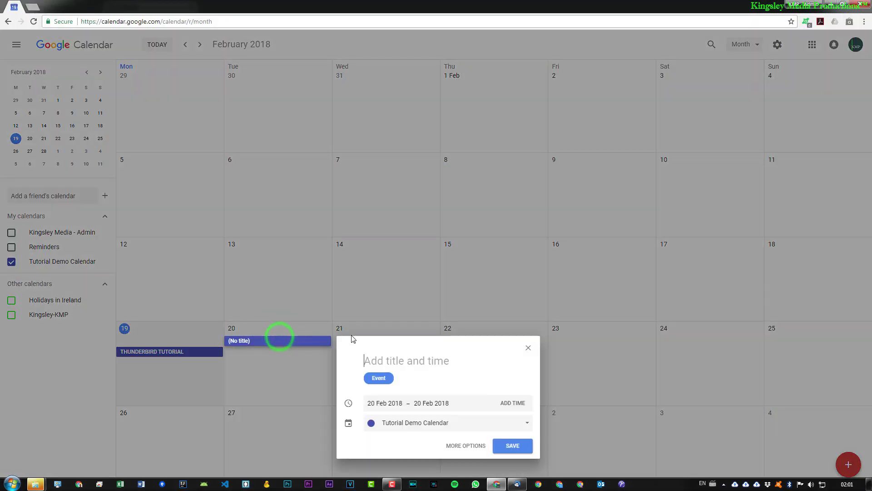
type("test2")
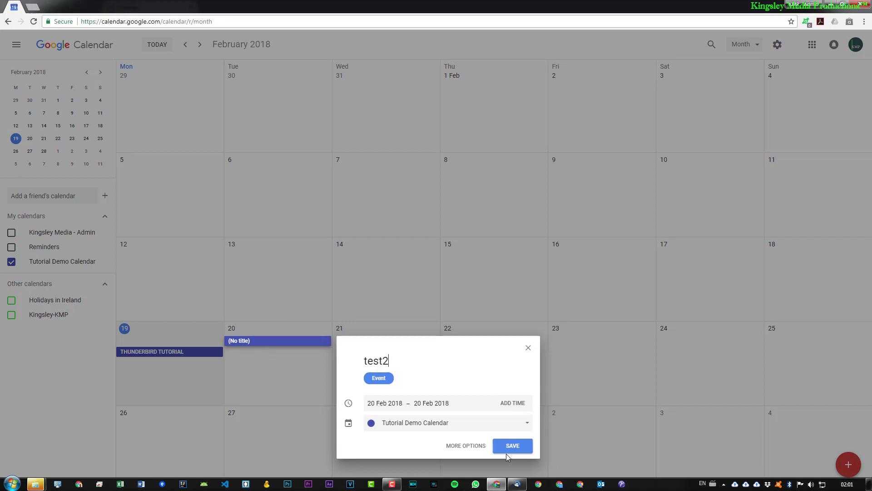
left_click(512, 445)
key("alt+Tab")
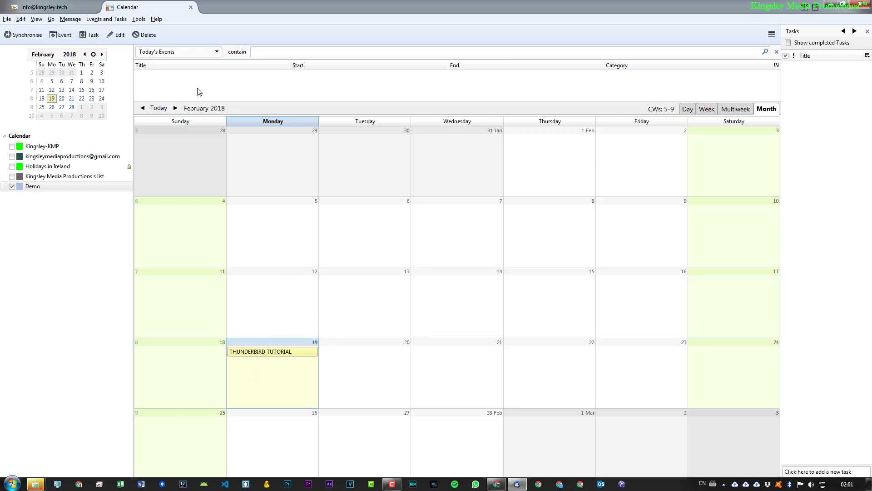
Synchronise so test2 appears on the 20th, and set Demo's refresh interval to every minute
left_click(29, 37)
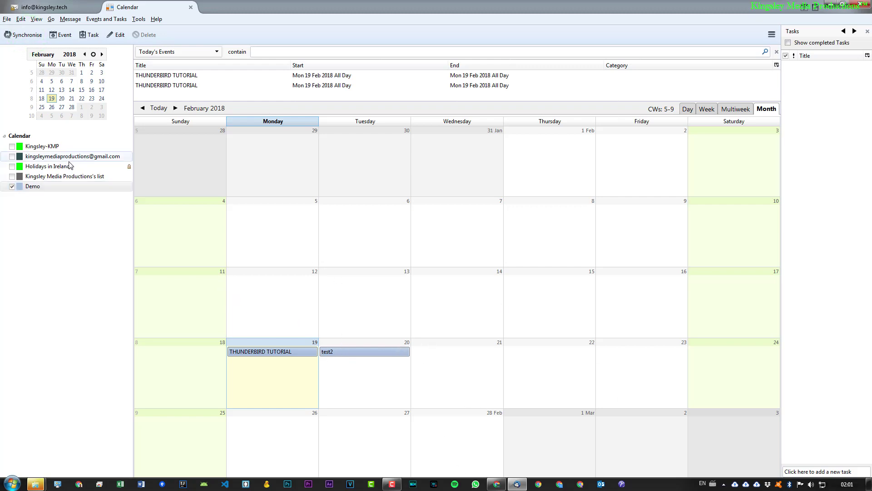
left_click(66, 186)
right_click(65, 187)
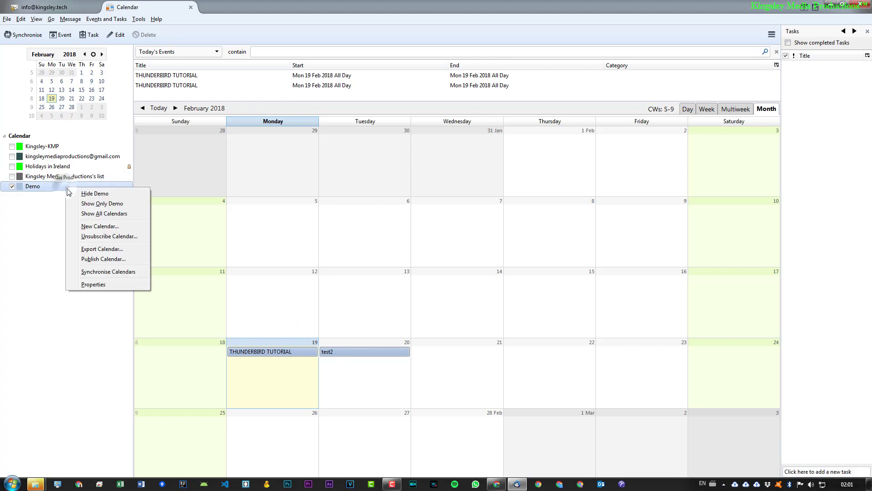
left_click(103, 284)
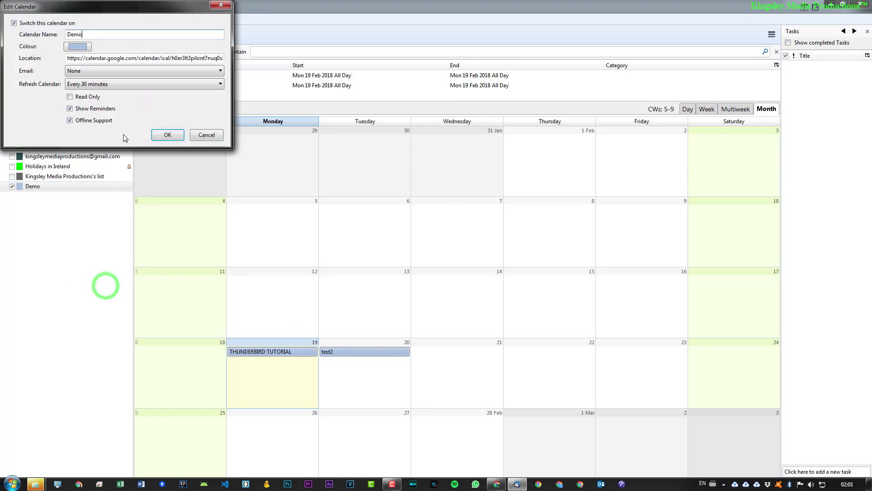
left_click(100, 84)
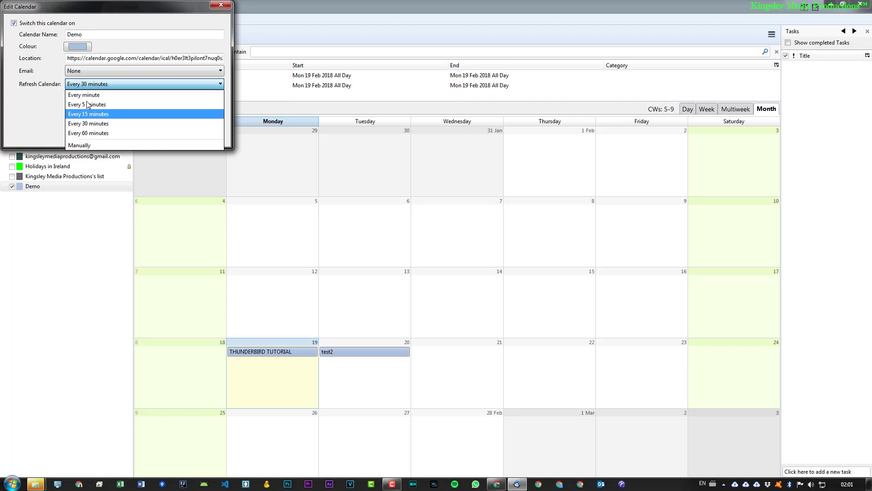
left_click(84, 95)
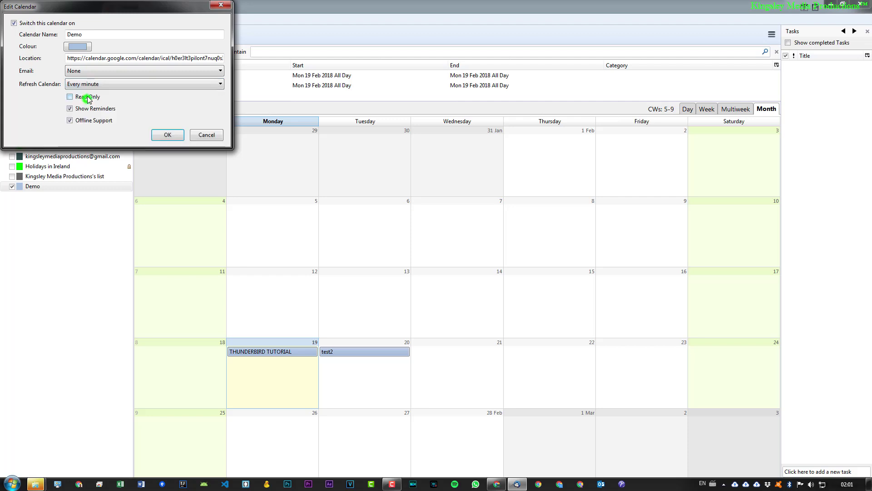
left_click(167, 135)
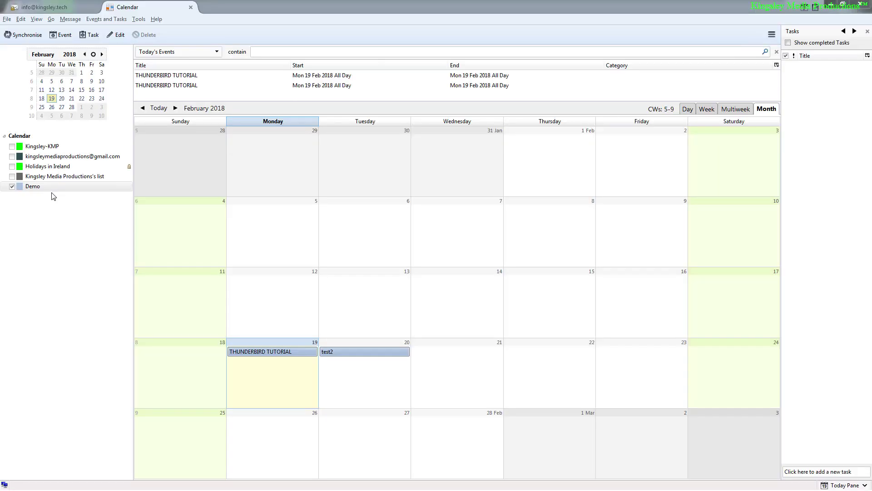
Unsubscribe from the Demo calendar and hide the Calendar Toolbar
right_click(51, 186)
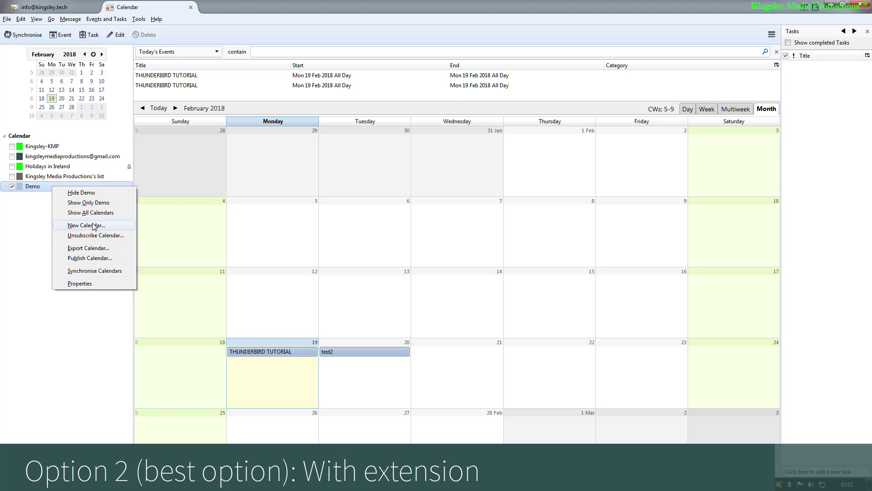
left_click(96, 235)
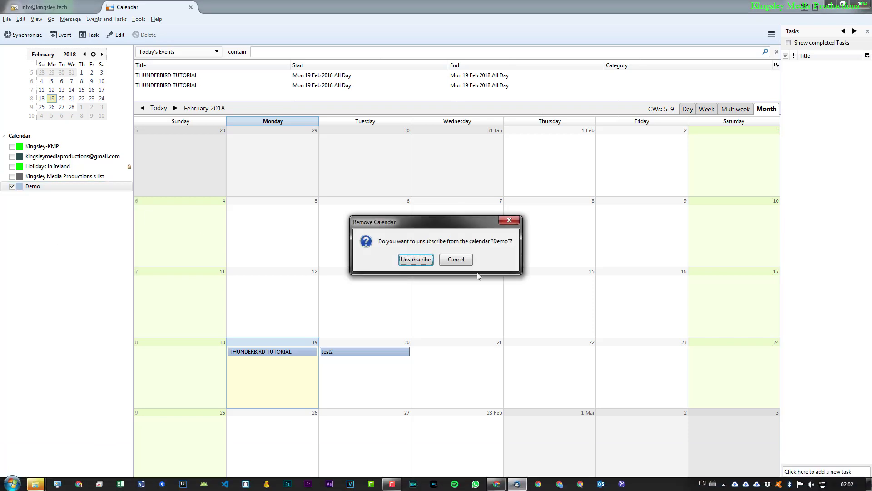
left_click(414, 259)
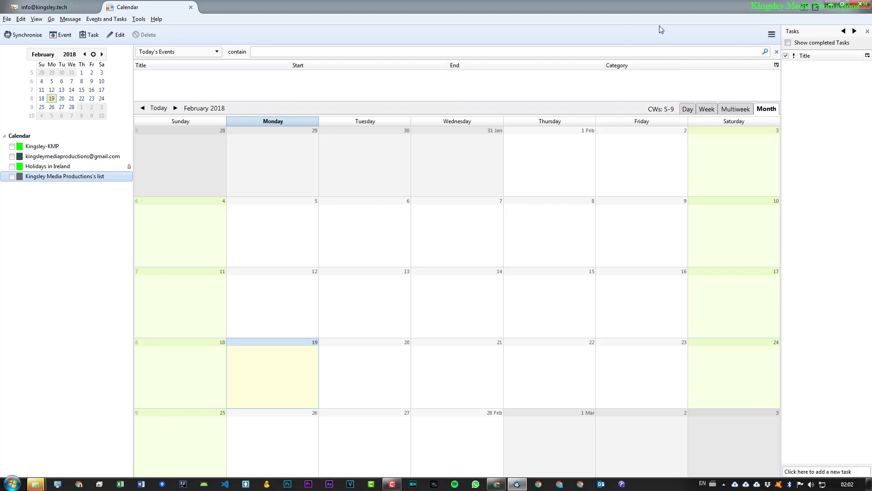
right_click(632, 31)
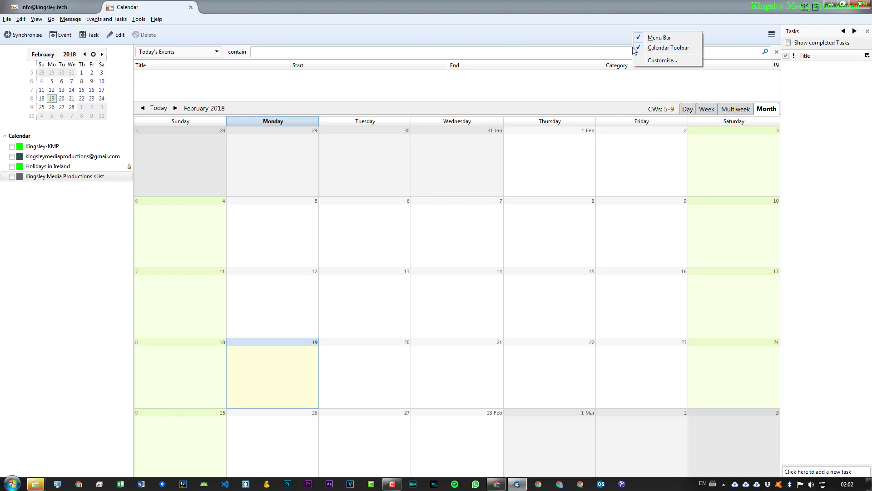
left_click(682, 48)
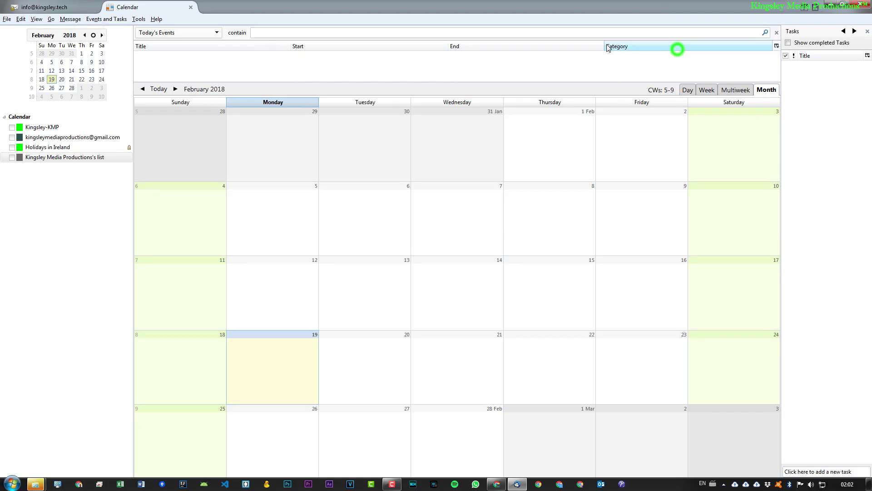
Restore the Calendar Toolbar, then remove the Provider for Google Calendar add-on and restart
right_click(584, 22)
left_click(627, 37)
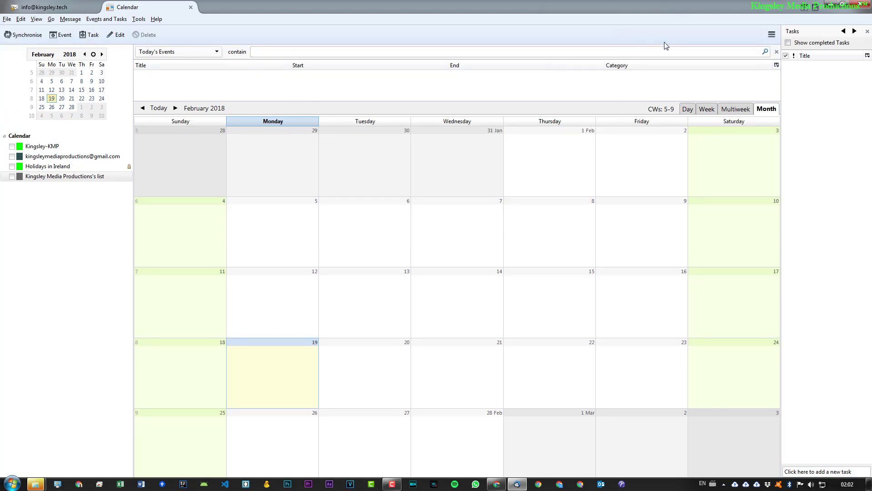
left_click(774, 36)
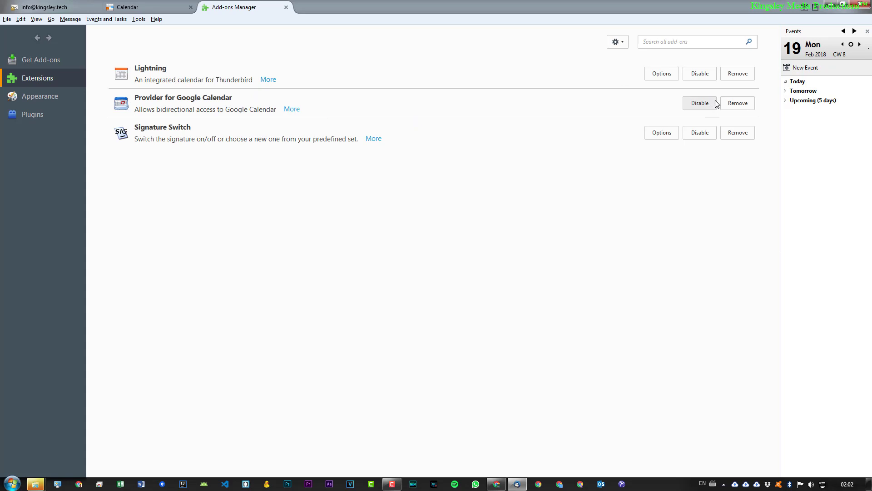
left_click(737, 104)
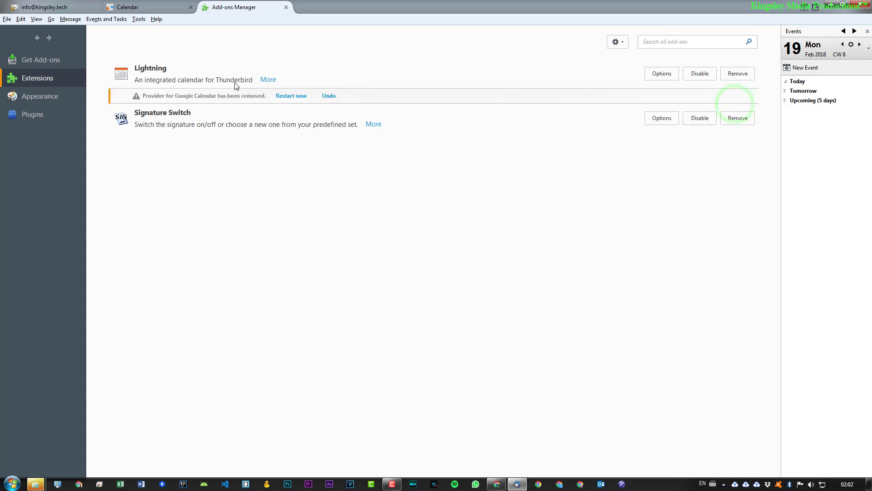
left_click(293, 96)
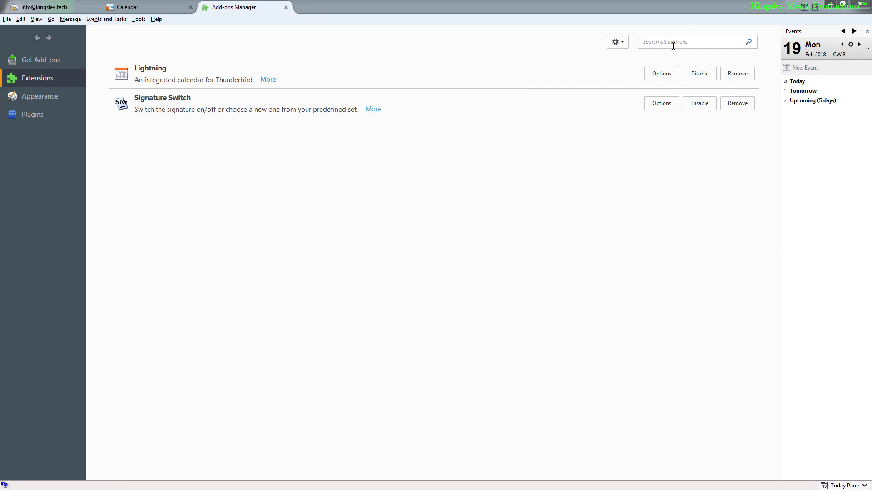
Search 'google calendars', install Provider for Google Calendar, restart, and confirm it under Extensions
left_click(673, 42)
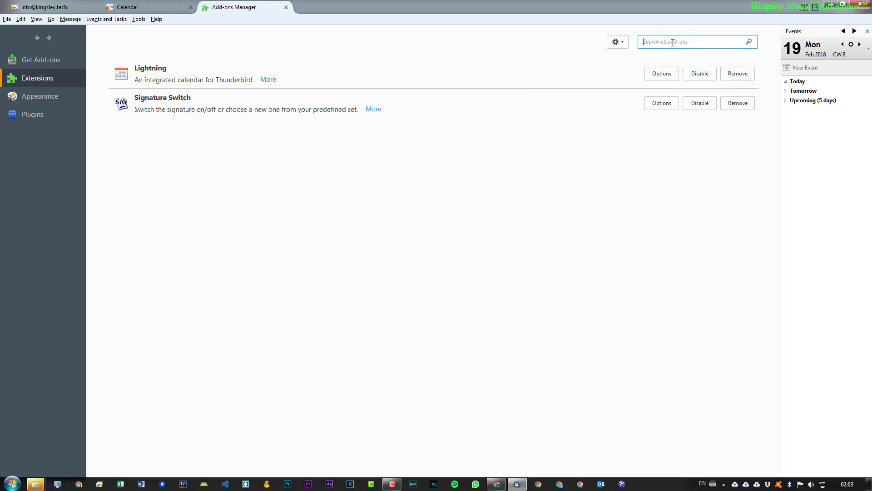
type("google calendars")
key("Return")
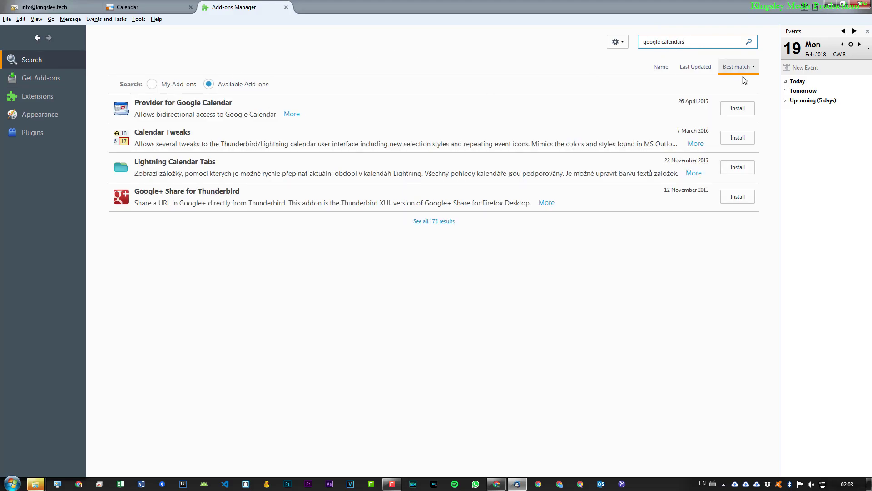
left_click(743, 108)
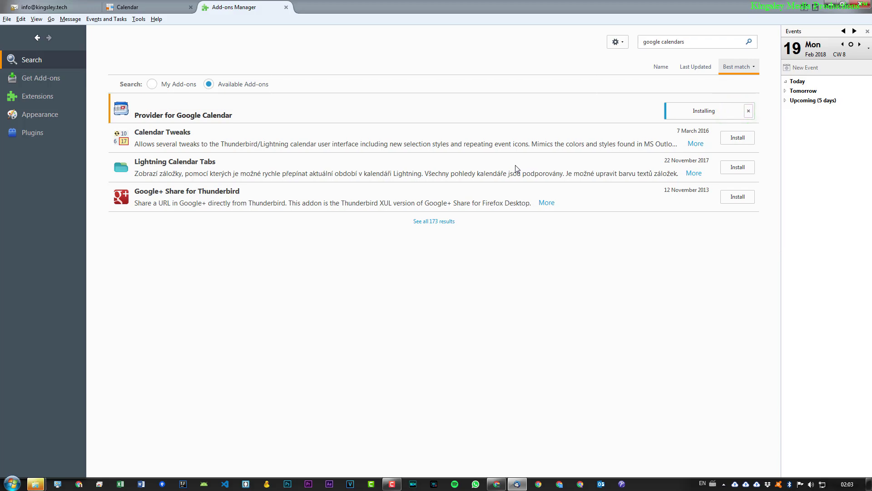
left_click(369, 102)
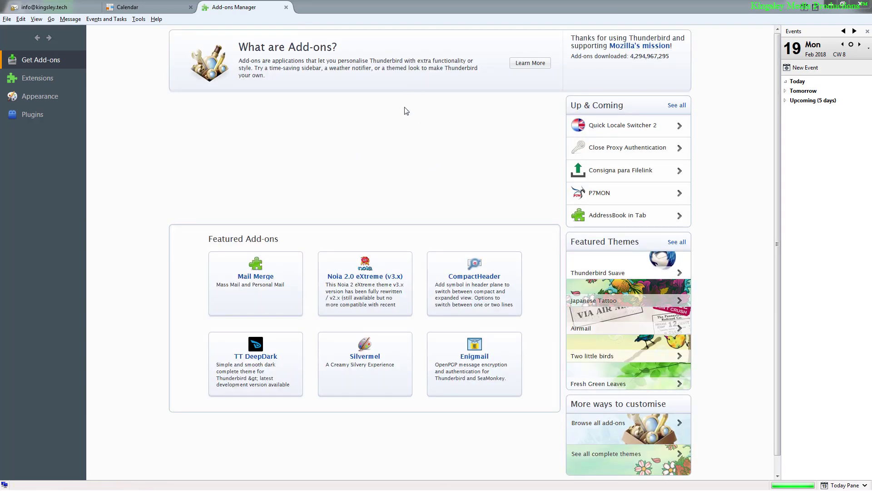
left_click(47, 80)
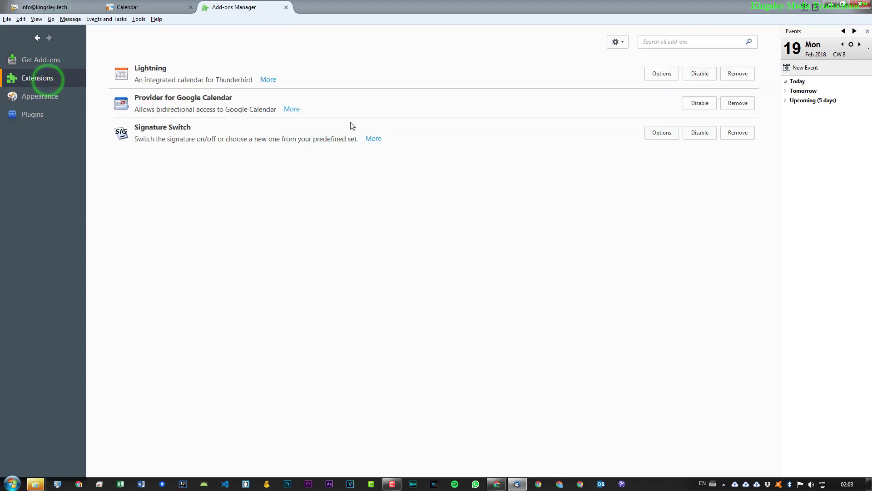
left_click(196, 96)
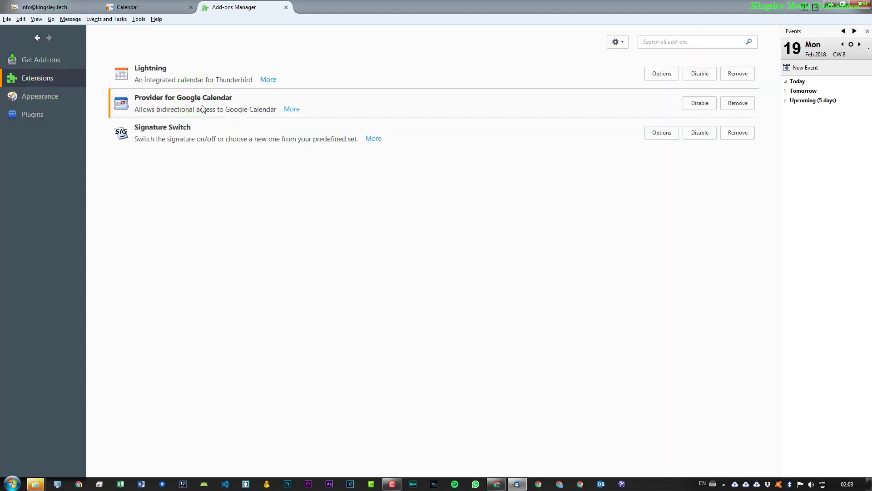
Start a new On the Network calendar using the Google Calendar format
left_click(141, 7)
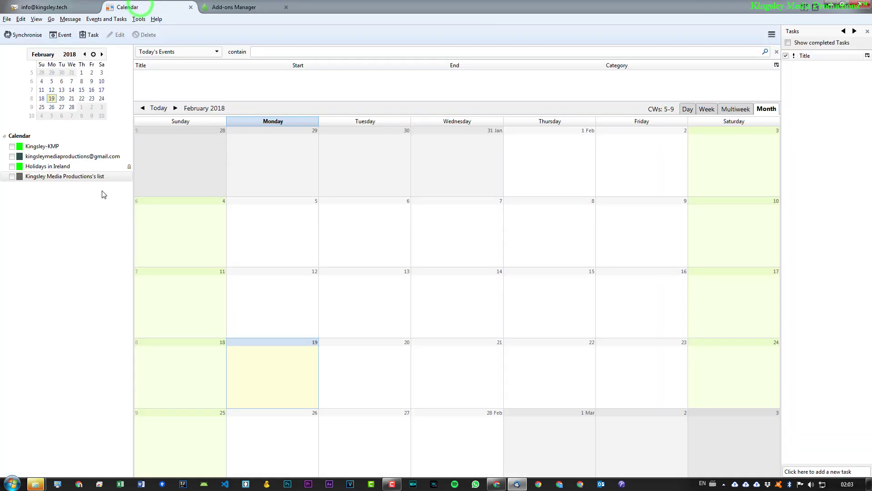
right_click(84, 211)
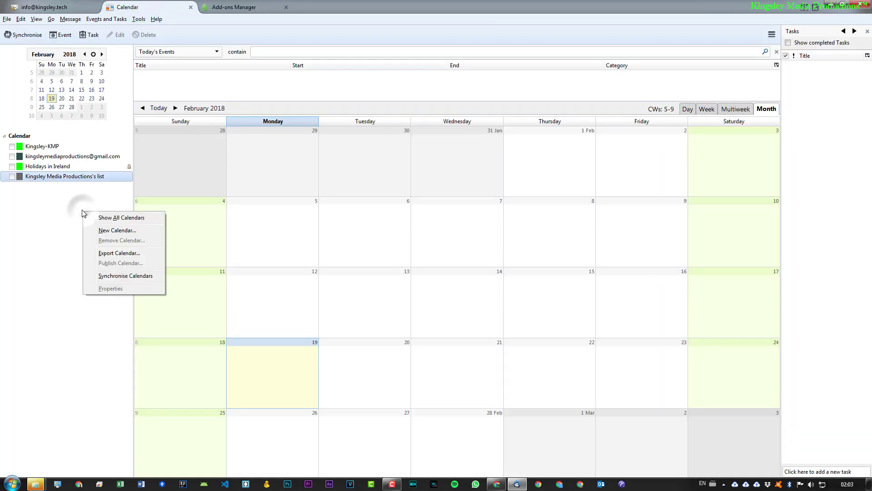
left_click(102, 235)
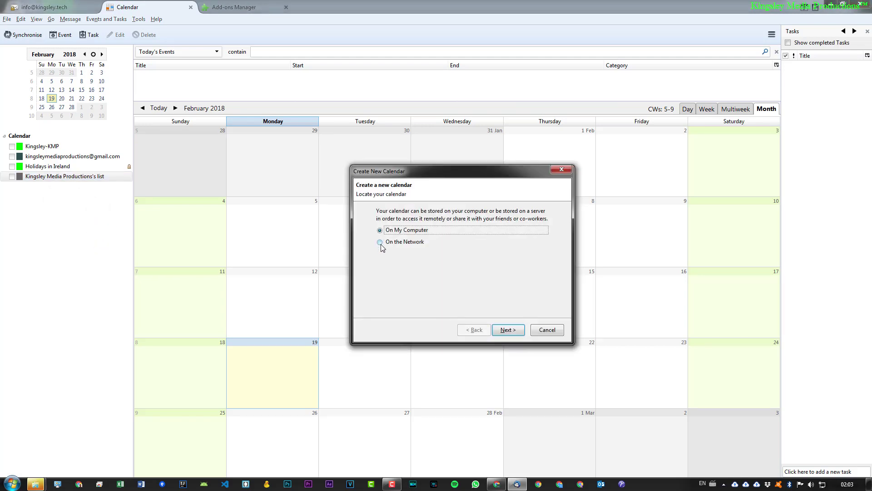
left_click(380, 242)
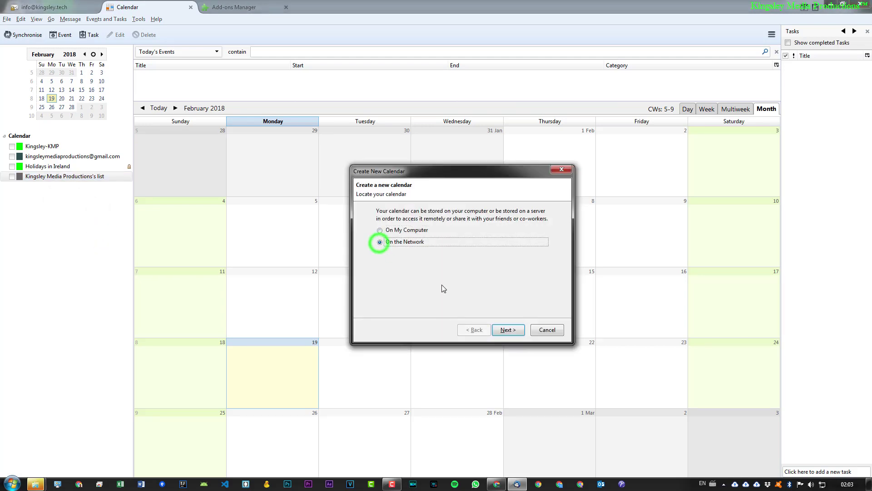
left_click(508, 330)
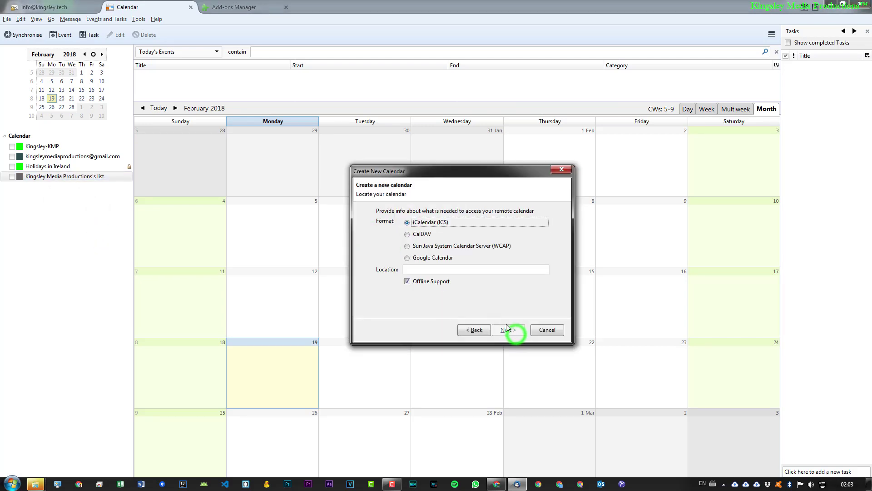
left_click(408, 258)
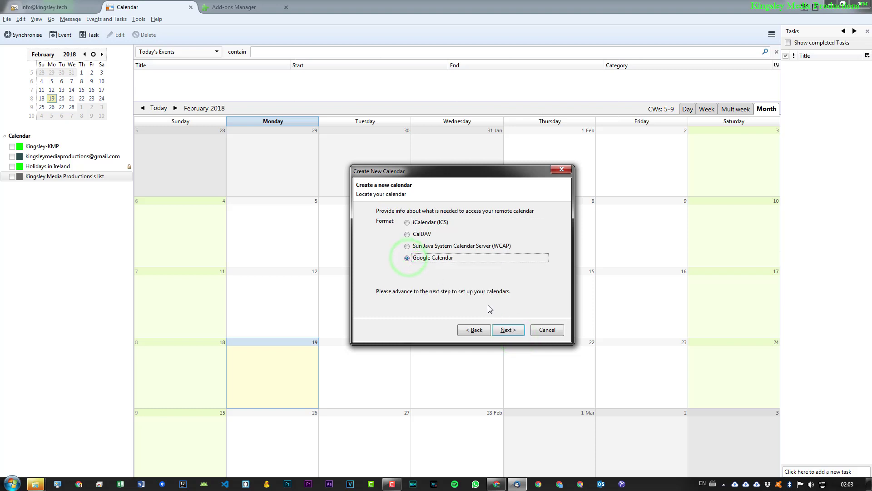
left_click(506, 329)
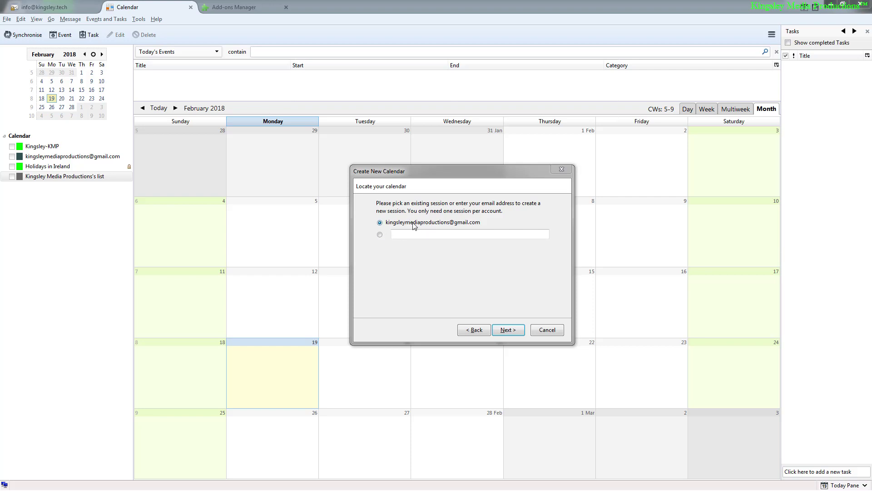
Choose a new session, paste the other account's e-mail address, then close the Google sign-in window
left_click(380, 234)
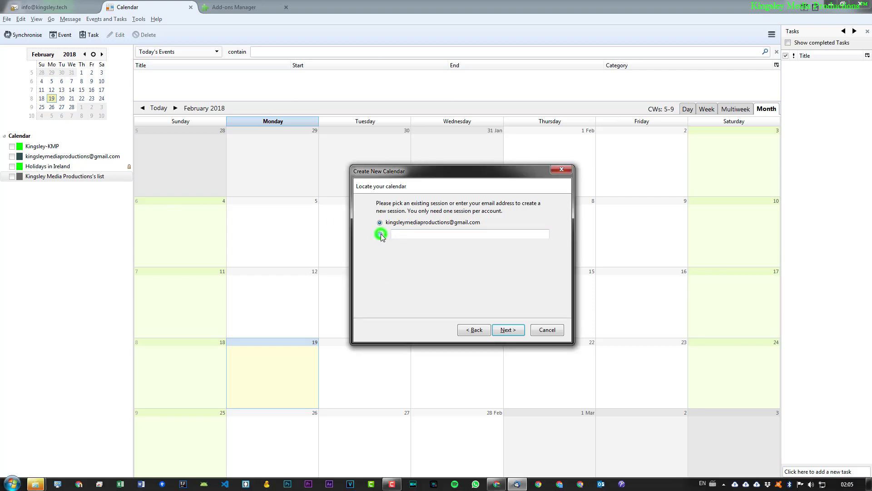
left_click(410, 236)
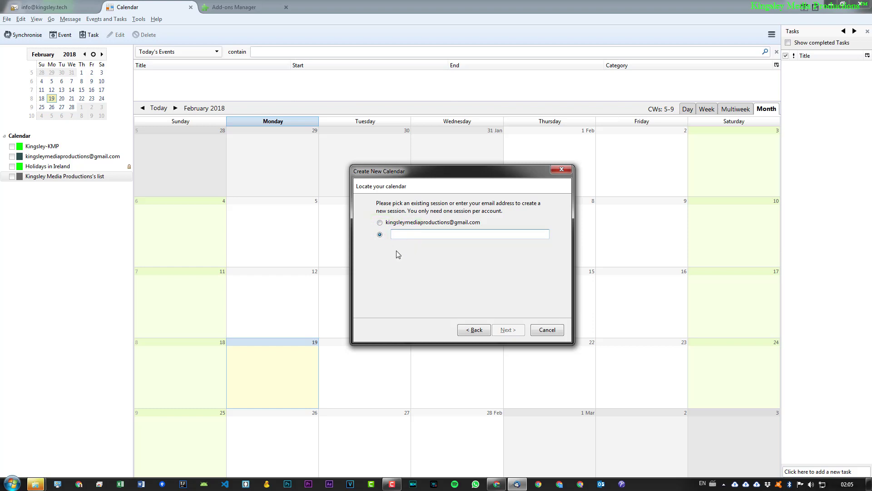
key("ctrl+v")
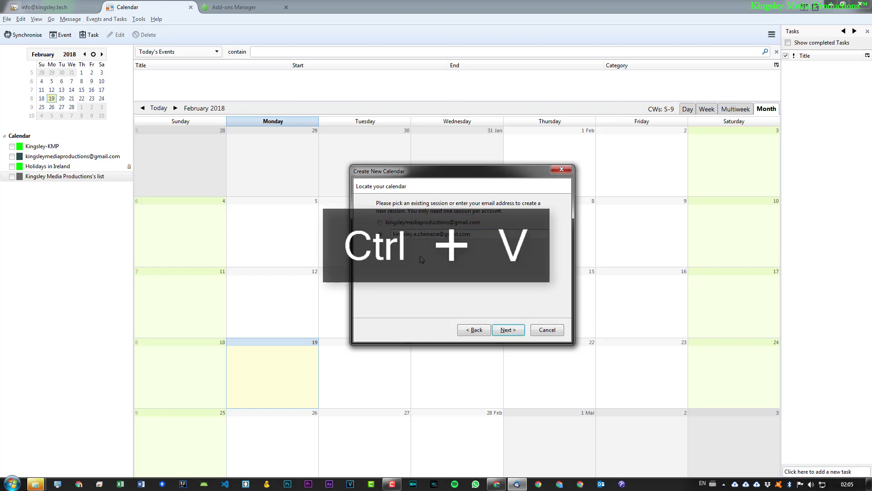
left_click(508, 330)
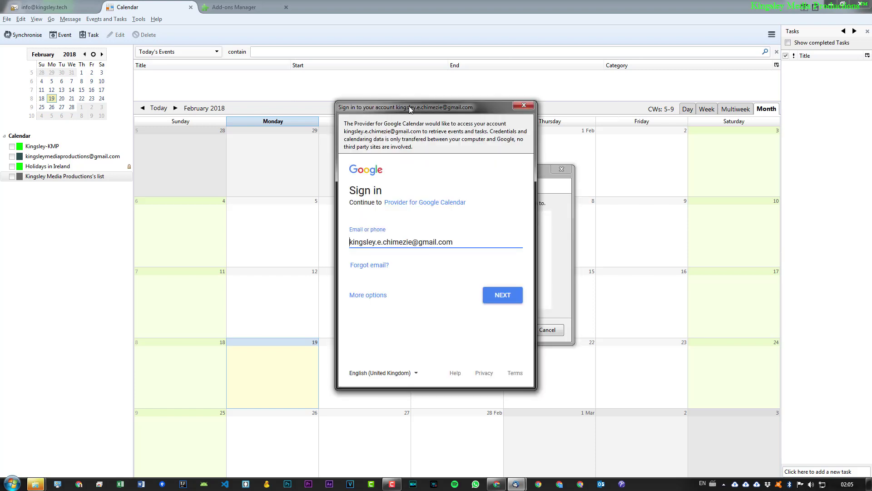
left_click_drag(409, 106, 398, 51)
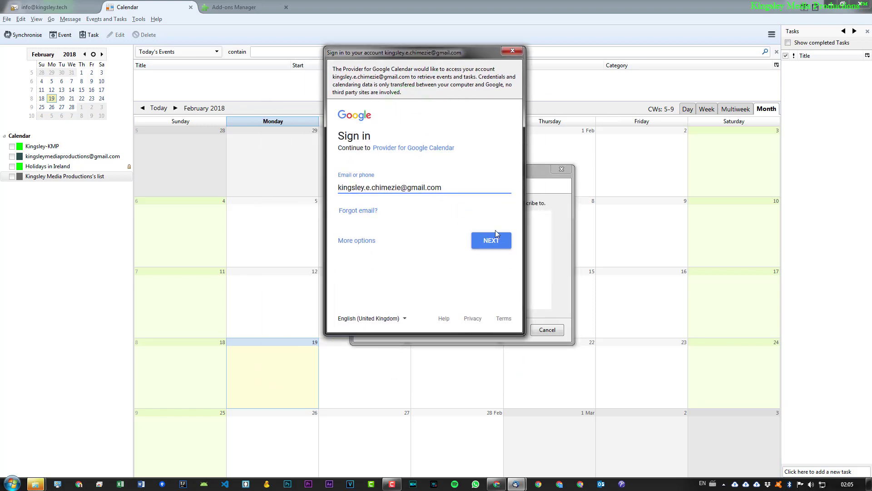
left_click(511, 53)
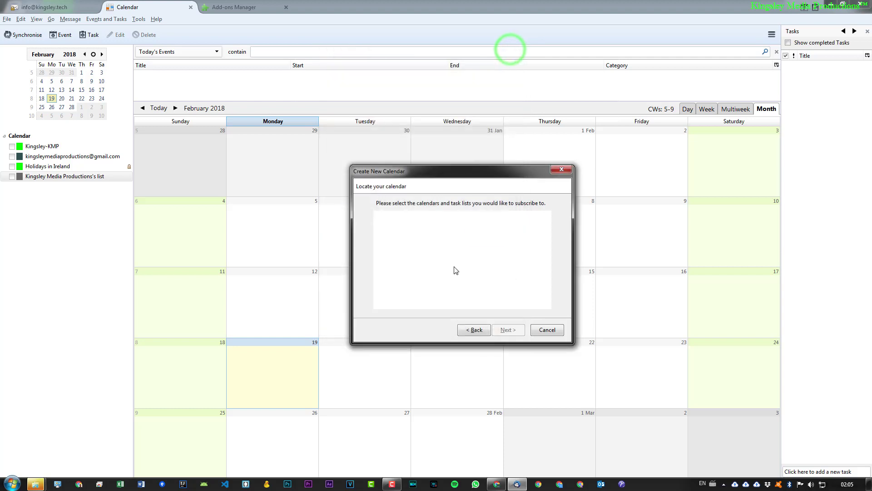
Reuse the existing Google account session, tick Tutorial Demo Calendar, and complete the subscription wizard
left_click(489, 332)
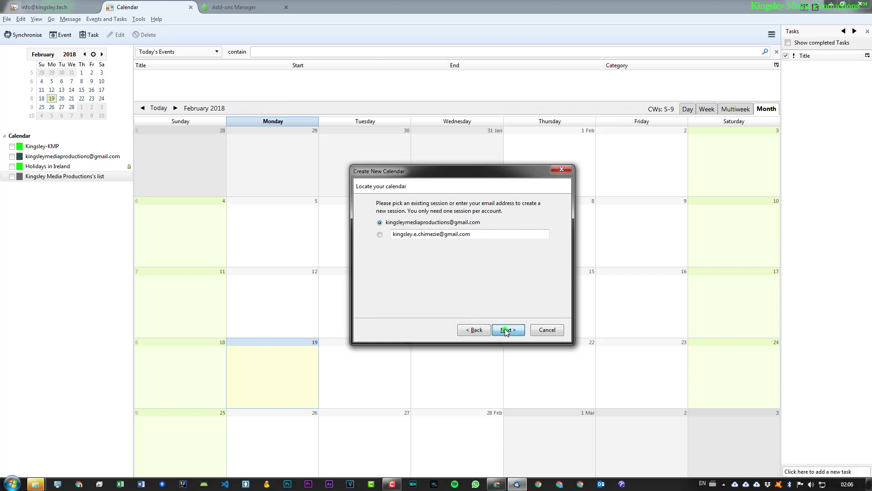
left_click(505, 330)
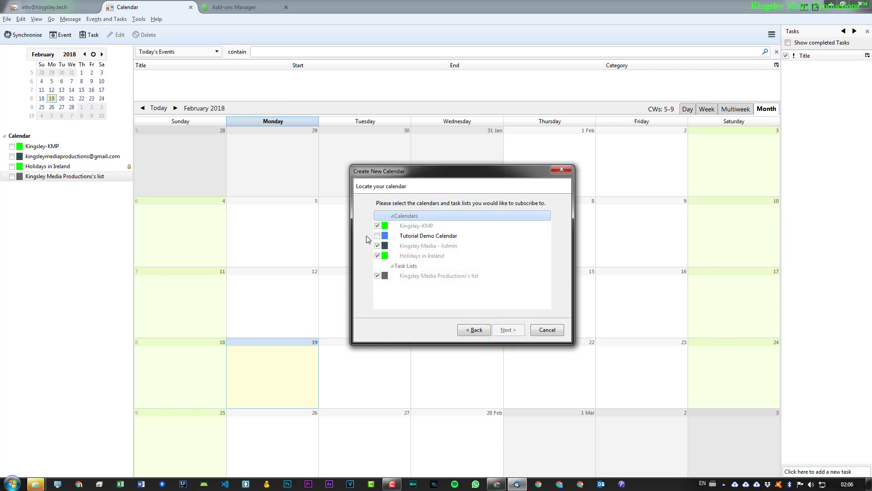
left_click(377, 236)
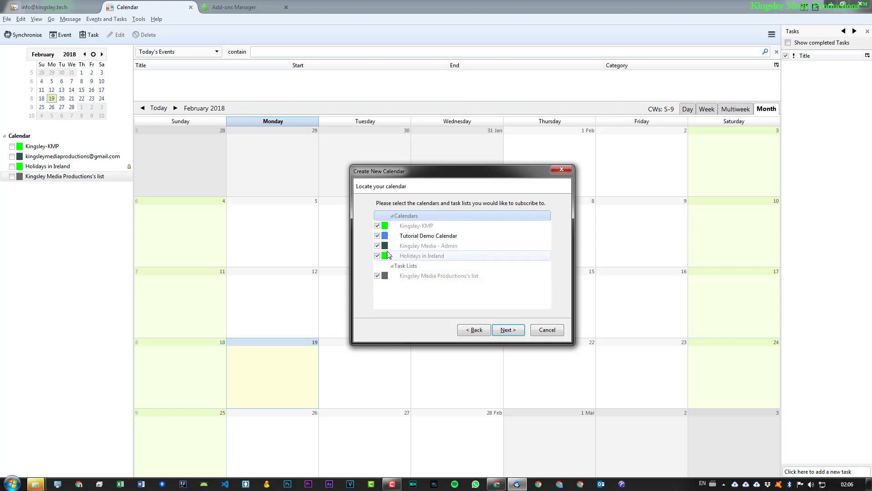
left_click(377, 236)
left_click(377, 236)
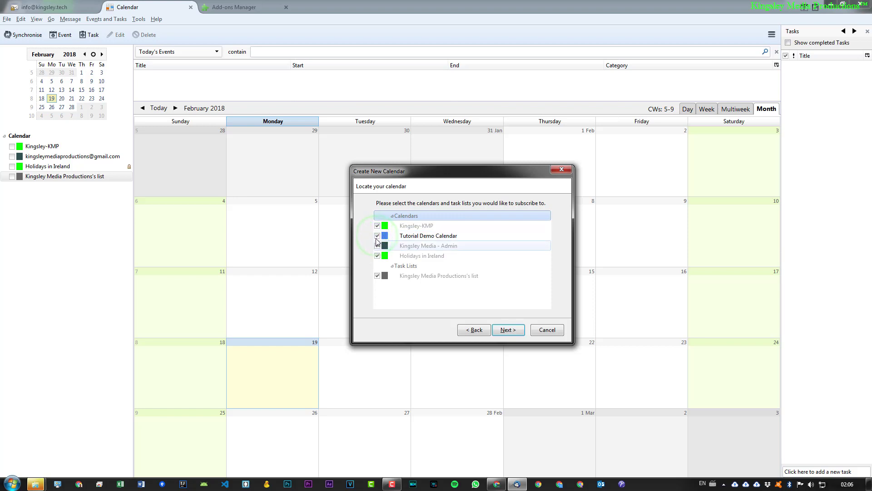
left_click(377, 245)
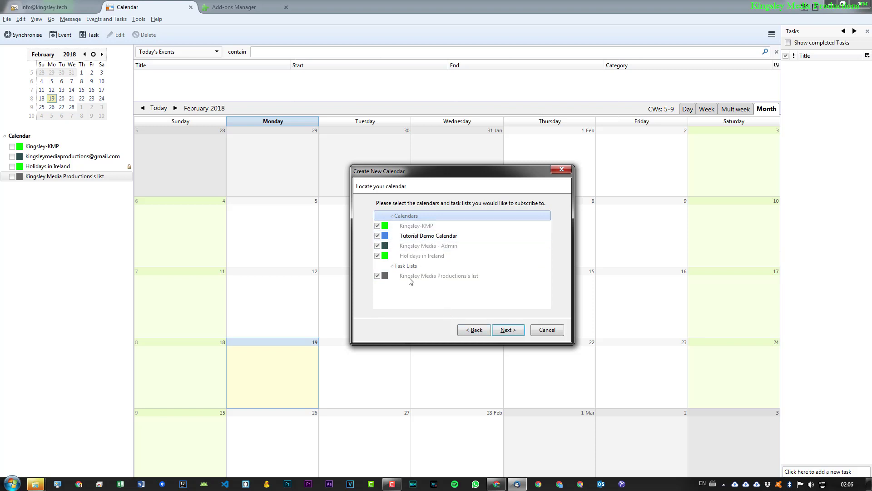
left_click(378, 236)
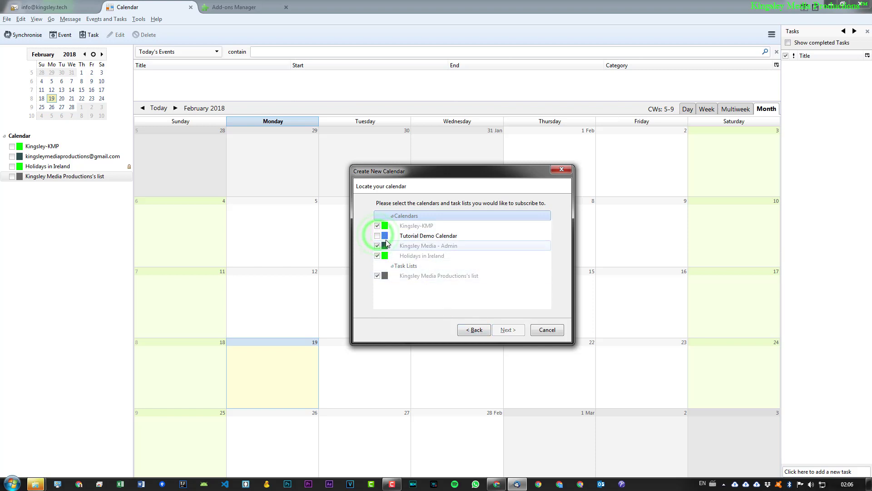
left_click(378, 236)
left_click(507, 330)
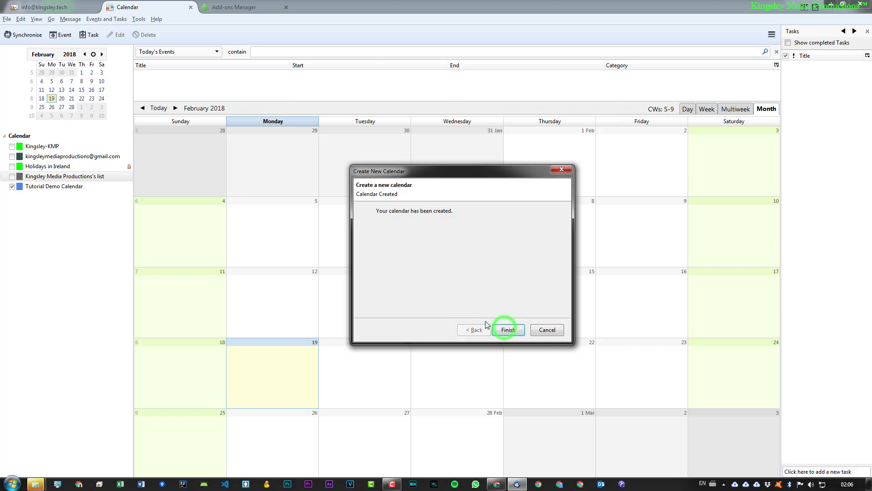
left_click(512, 329)
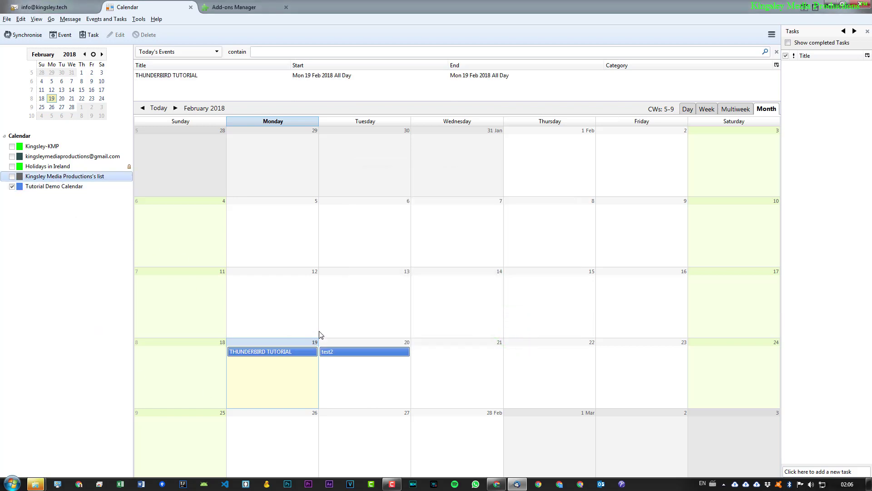
In Tutorial Demo Calendar's properties, set Refresh Calendar to every 30 minutes and save
left_click(60, 192)
right_click(60, 192)
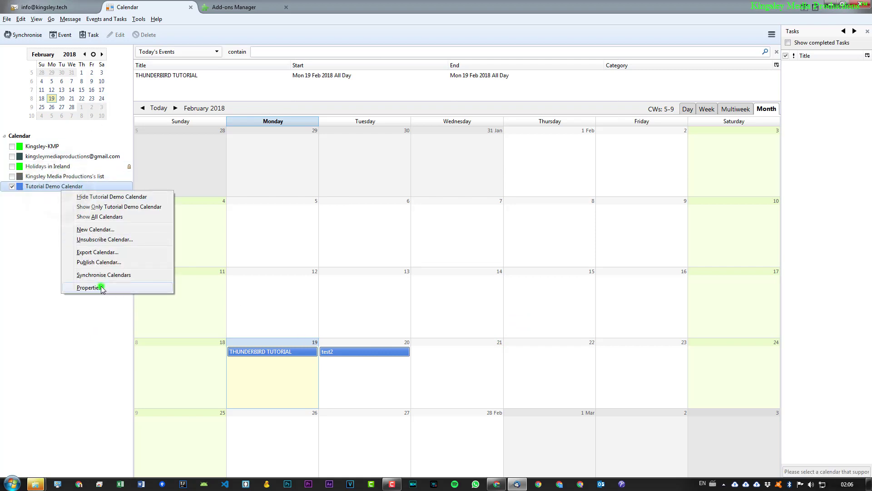
left_click(101, 286)
left_click(104, 71)
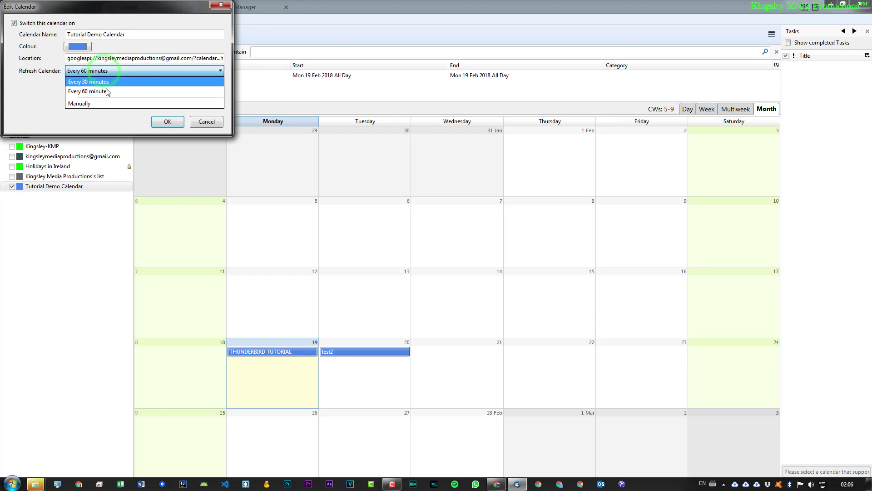
left_click(117, 82)
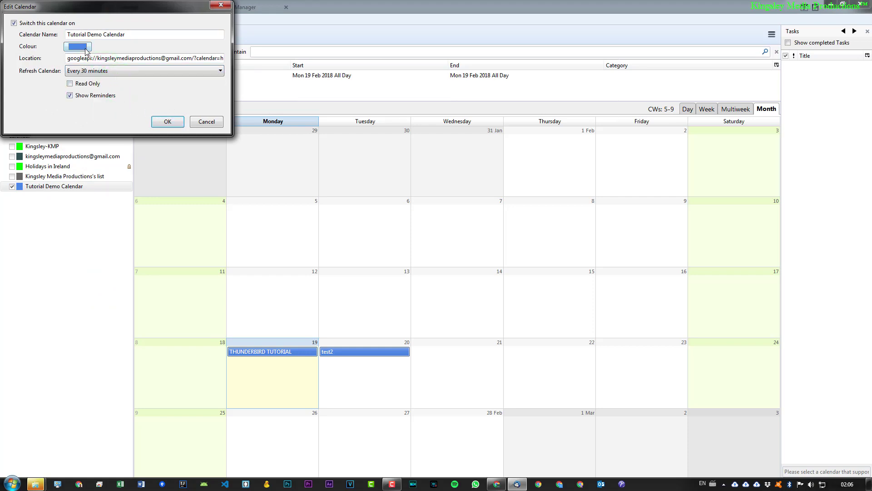
double_click(125, 34)
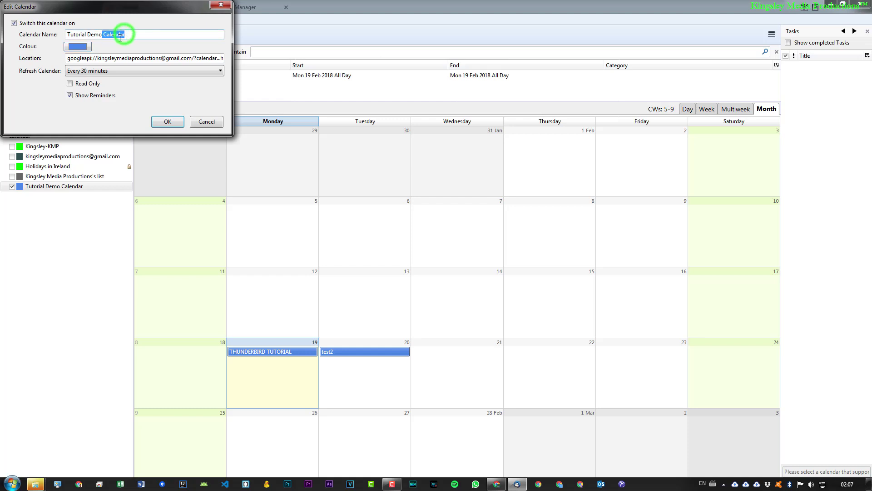
left_click(96, 59)
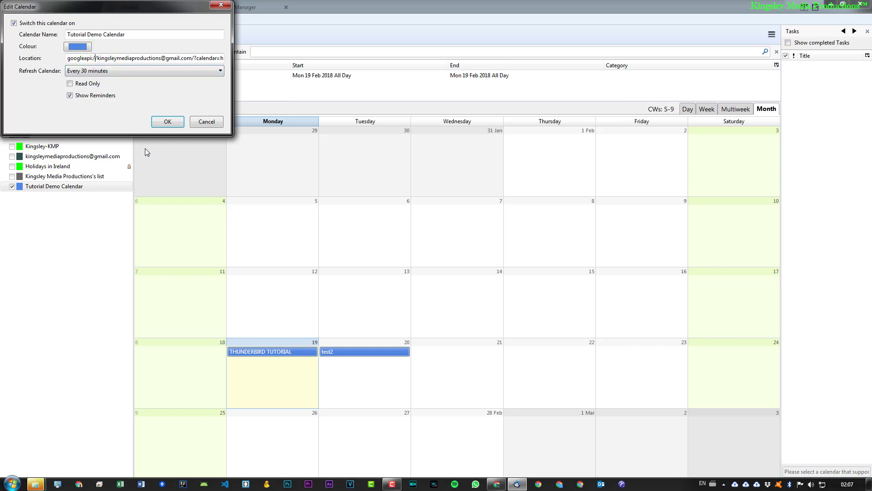
left_click(167, 122)
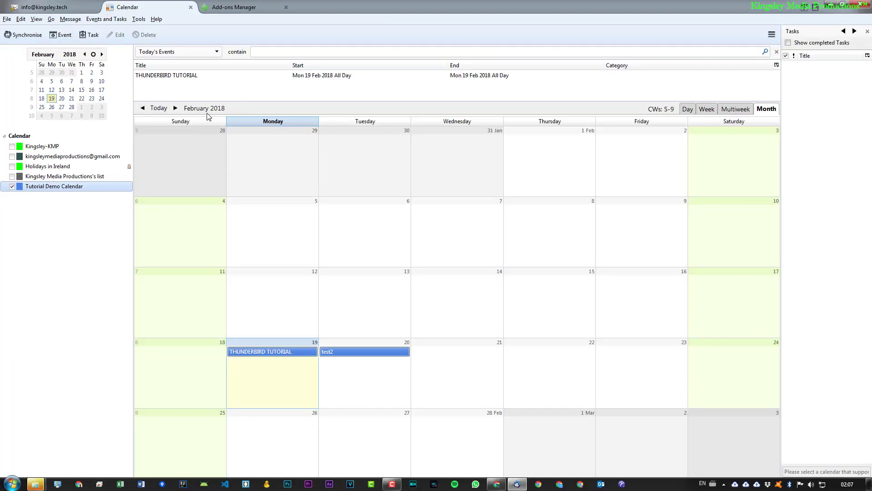